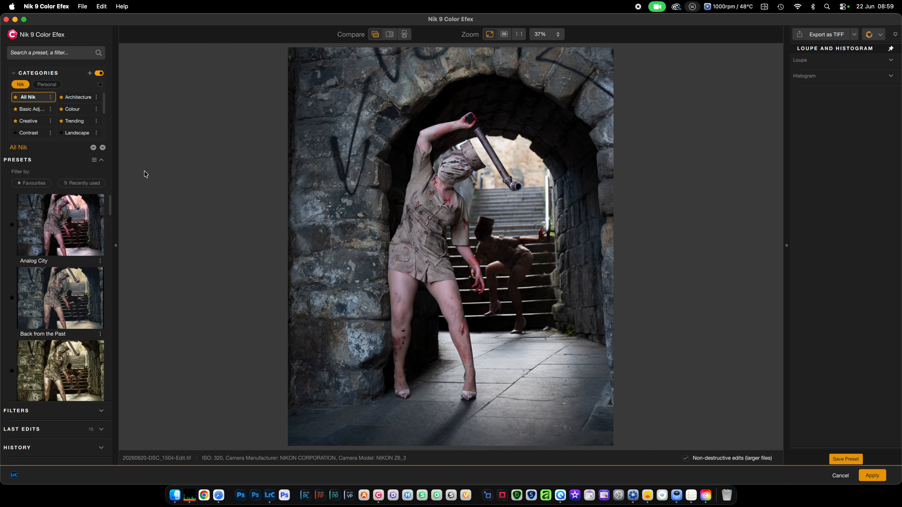
- Apply the Back from the Past preset and collapse its filter settings from Color Grading up through Reflector Efex
{"action": "left_click", "coordinate": [79, 309]}
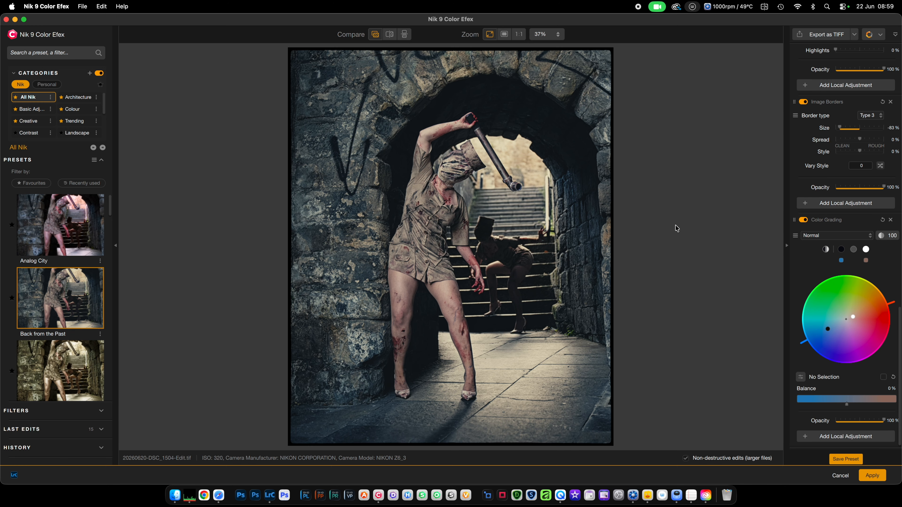
{"action": "left_click", "coordinate": [862, 221]}
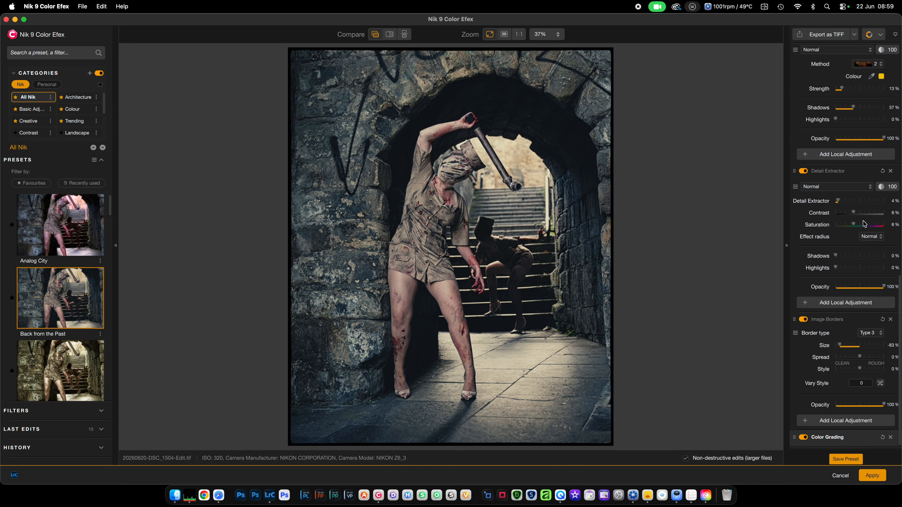
{"action": "left_click", "coordinate": [851, 320]}
{"action": "left_click", "coordinate": [847, 276]}
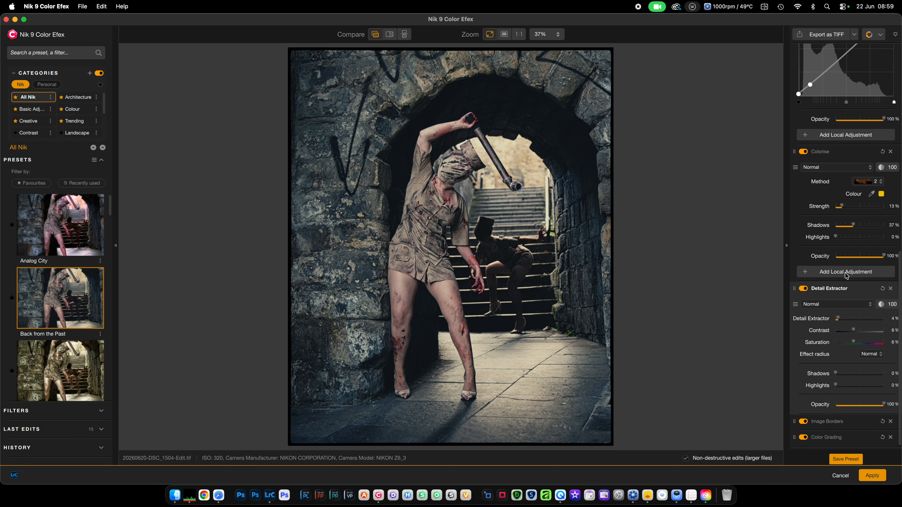
{"action": "left_click", "coordinate": [846, 271]}
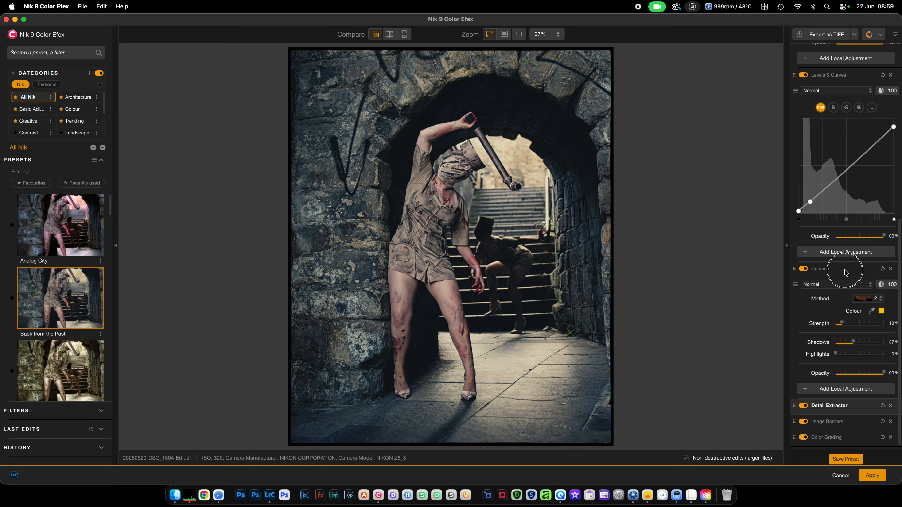
{"action": "left_click", "coordinate": [850, 198]}
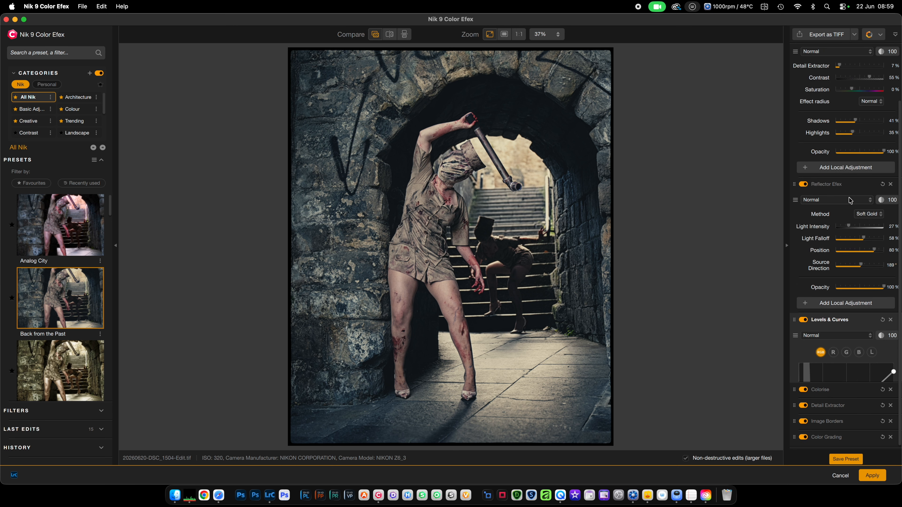
{"action": "left_click", "coordinate": [845, 240]}
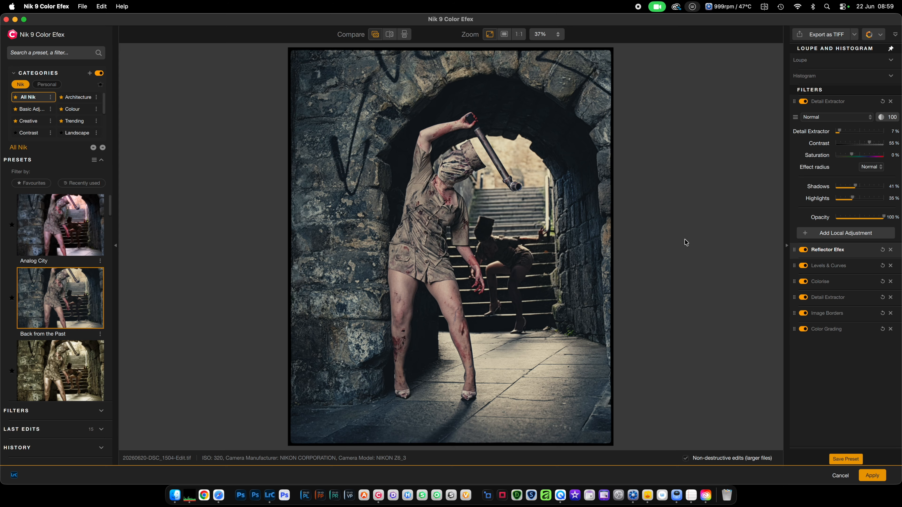
- Remove the second Detail Extractor filter and the Image Borders filter from the preset's filter list
{"action": "left_click", "coordinate": [891, 298]}
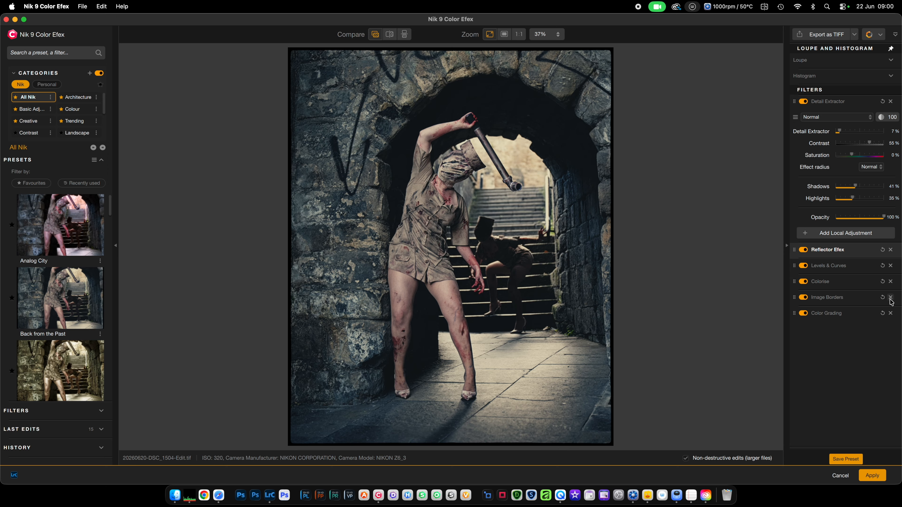
{"action": "left_click", "coordinate": [891, 298]}
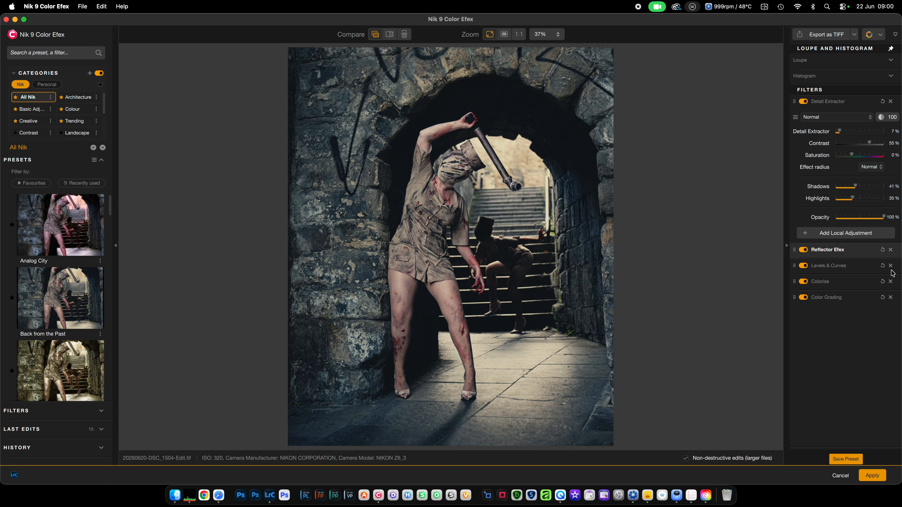
- Compare the photo with Levels & Curves off and on, and set the Detail Extractor amount to 8%
{"action": "left_click", "coordinate": [802, 266]}
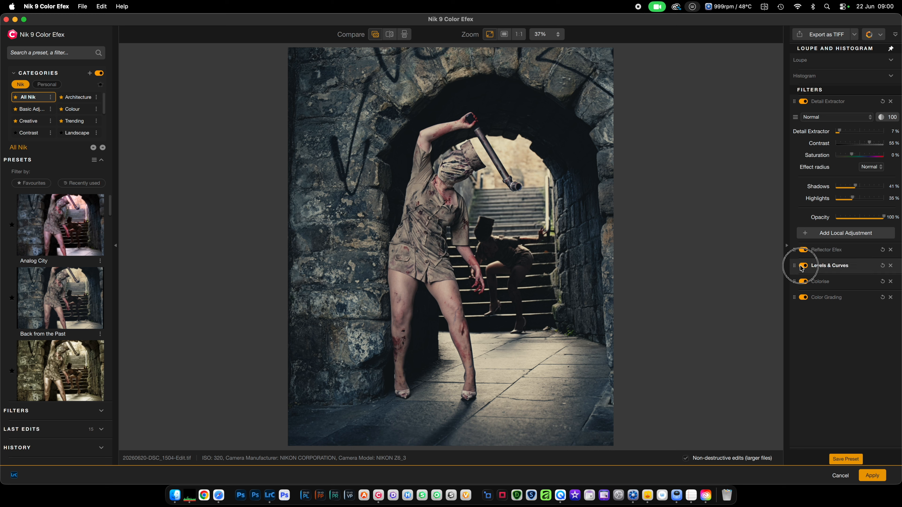
{"action": "left_click", "coordinate": [805, 266]}
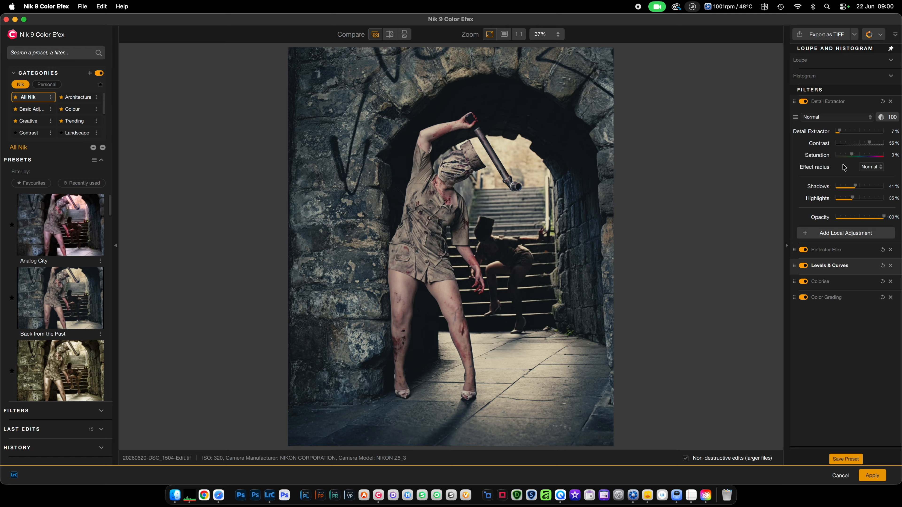
{"action": "left_click_drag", "start_coordinate": [840, 133], "coordinate": [842, 133]}
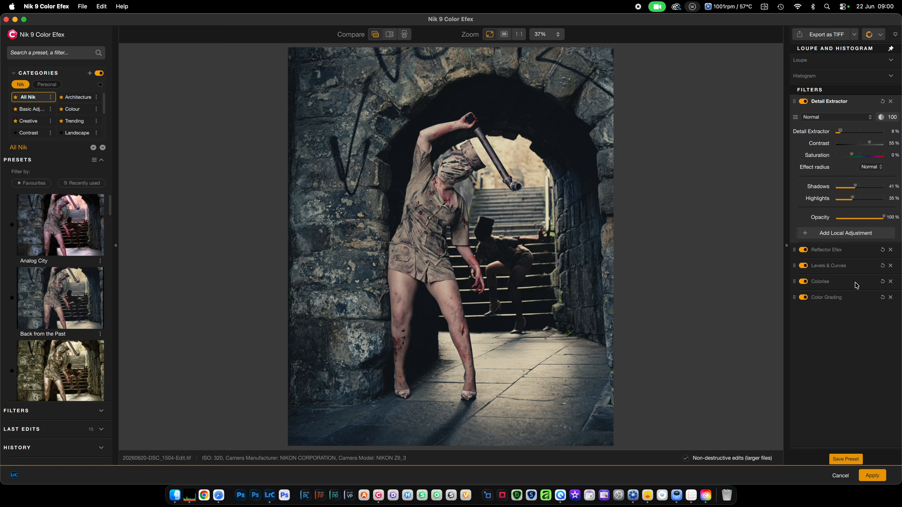
- Save the current filter stack as a custom preset named Silent Hill, with Save with Local Adjustments turned off
{"action": "left_click", "coordinate": [93, 161]}
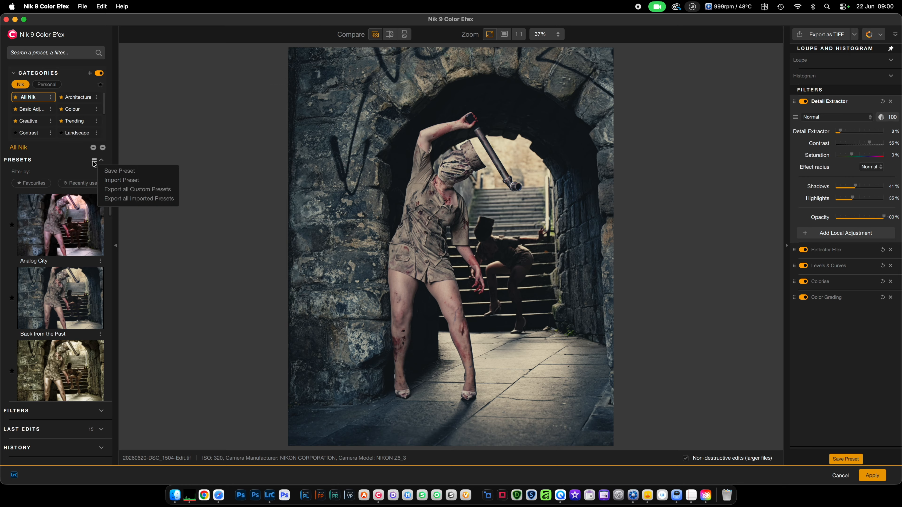
{"action": "left_click", "coordinate": [113, 171]}
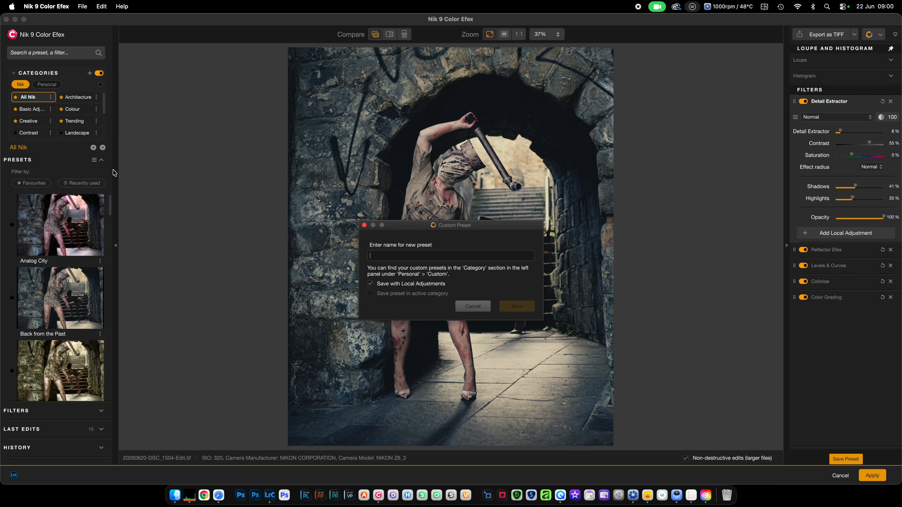
{"action": "type", "text": "Silent Hill"}
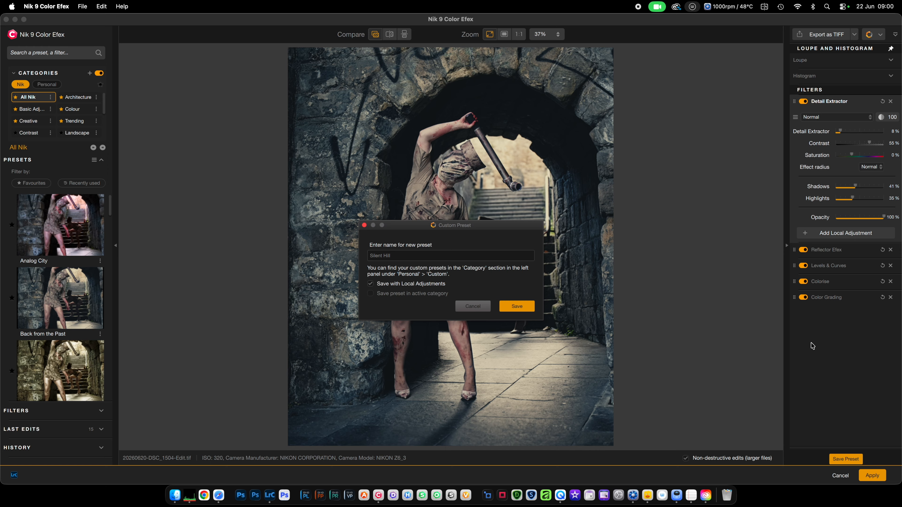
{"action": "left_click", "coordinate": [370, 284]}
{"action": "left_click", "coordinate": [517, 307]}
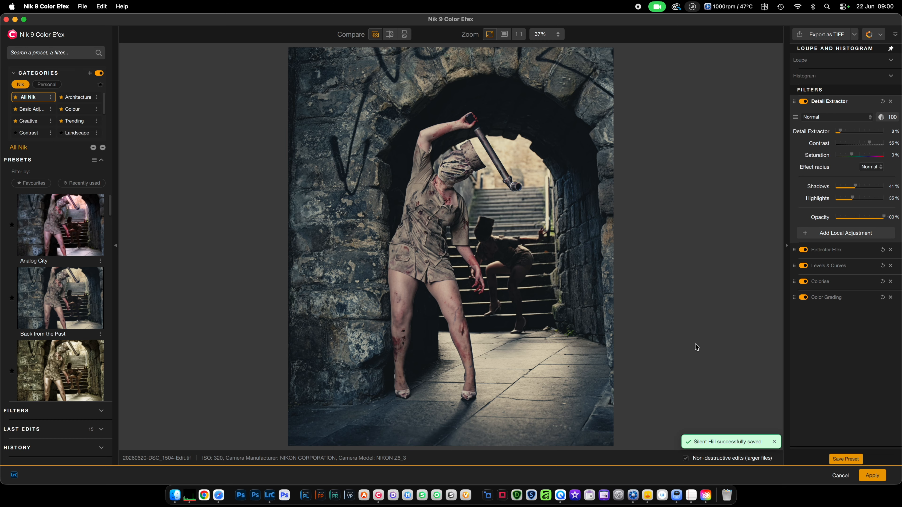
- Turn off Non-destructive edits and display the Personal presets
{"action": "left_click", "coordinate": [685, 458]}
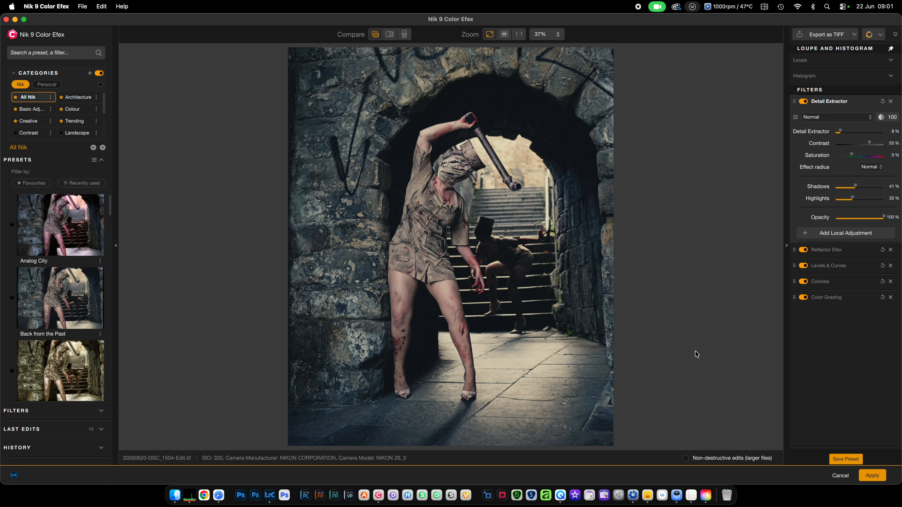
{"action": "left_click", "coordinate": [56, 85]}
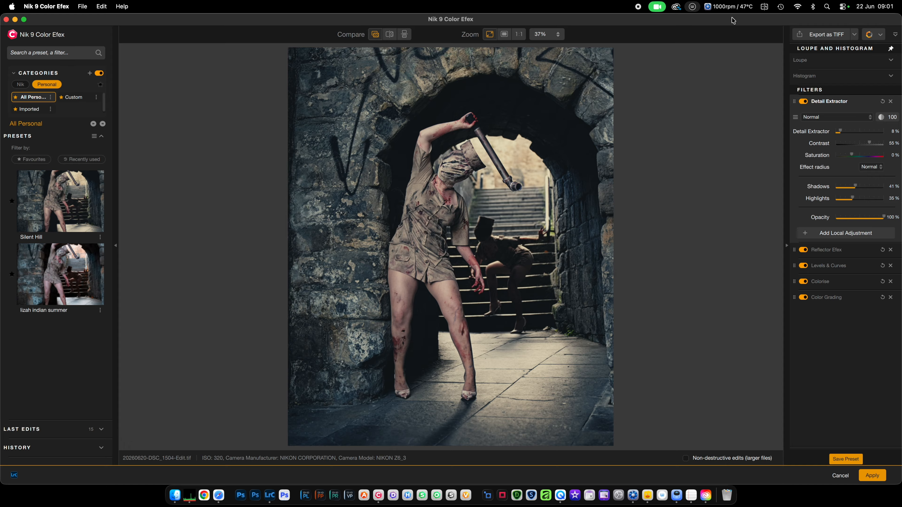
- Switch to Nik 9 Analog Efex, check its Personal presets, and return to the Nik categories
{"action": "left_click", "coordinate": [880, 35]}
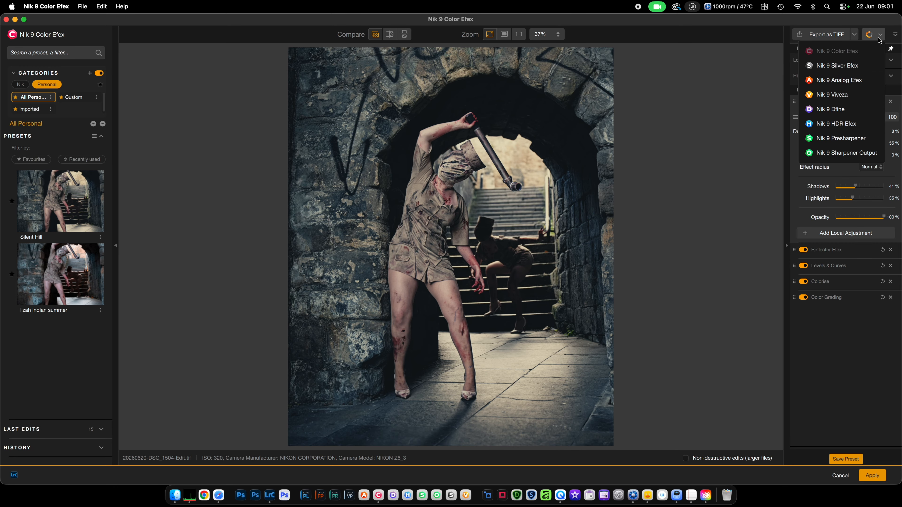
{"action": "left_click", "coordinate": [837, 81]}
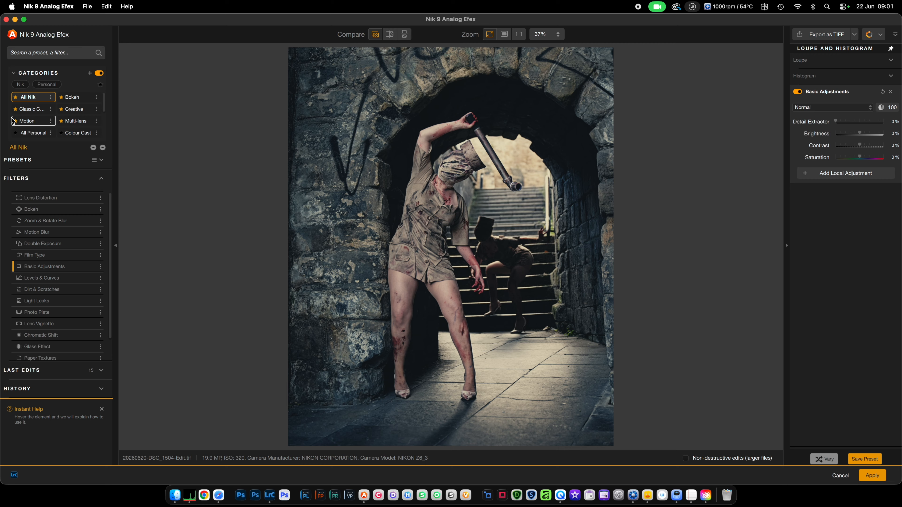
{"action": "left_click", "coordinate": [51, 86]}
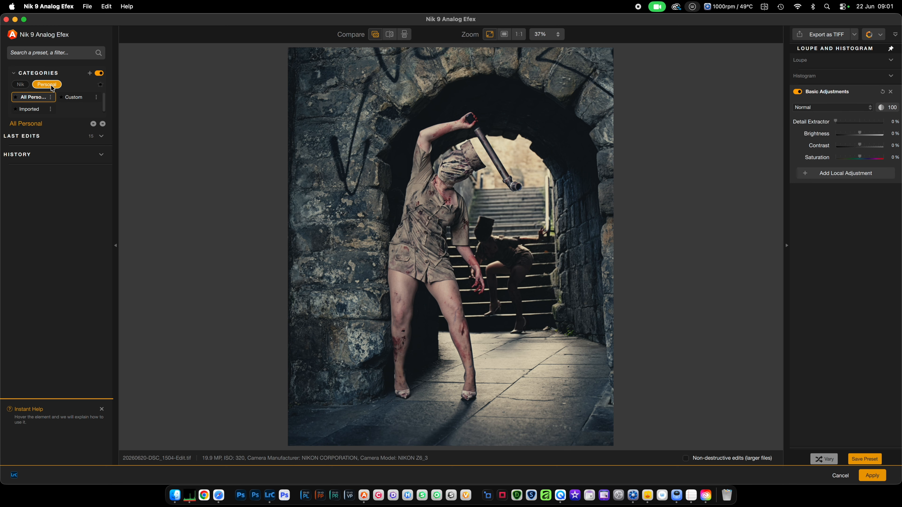
{"action": "left_click", "coordinate": [22, 85]}
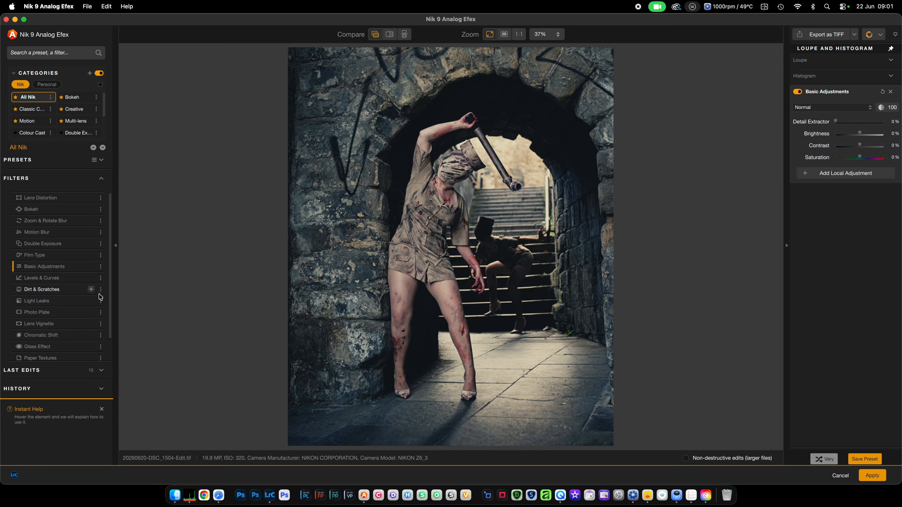
- Add a Light Leaks filter to the photo and set its blend mode to Color Burn
{"action": "mouse_move", "coordinate": [91, 304]}
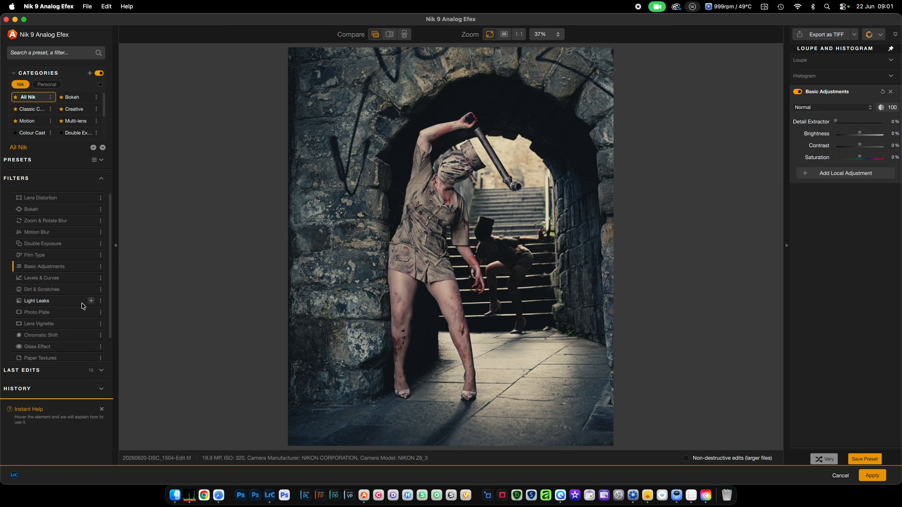
{"action": "left_click", "coordinate": [92, 302]}
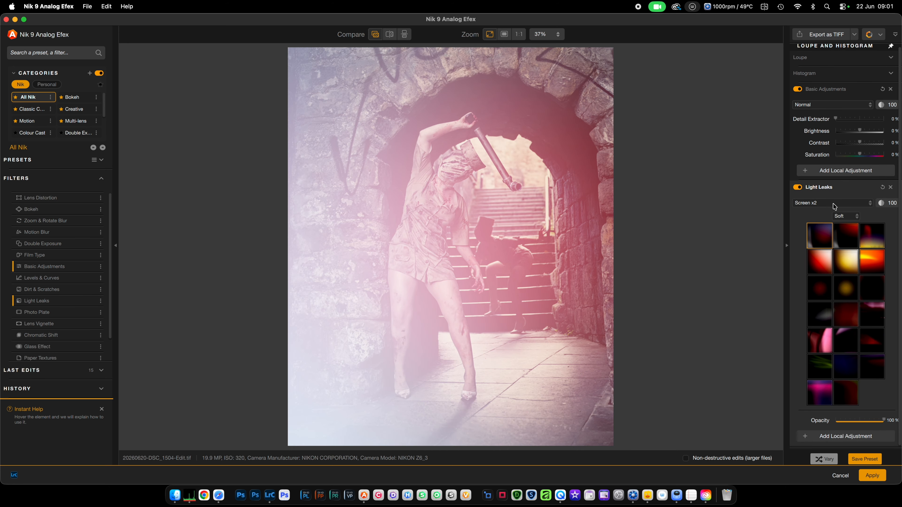
{"action": "left_click", "coordinate": [868, 206]}
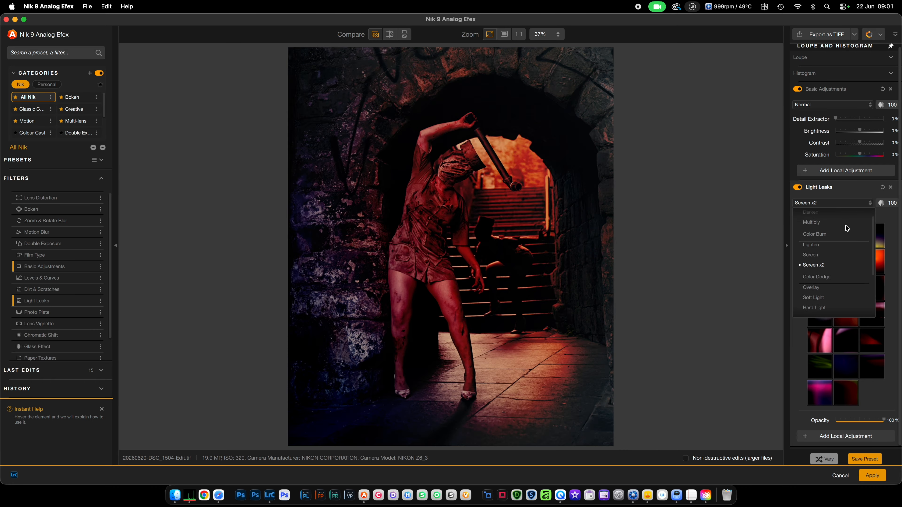
{"action": "left_click", "coordinate": [826, 242]}
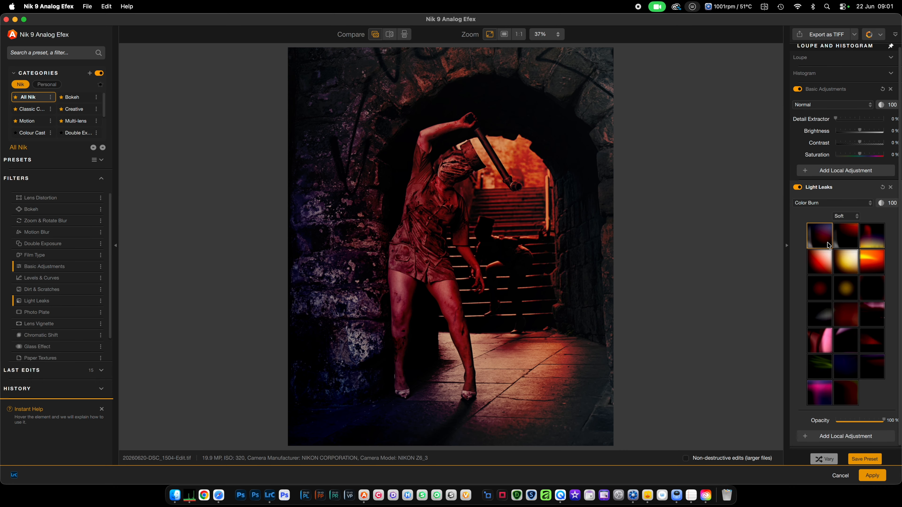
- Lower the Light Leaks opacity to 34% and move the leak's centre onto the steps beside the front figure's waist
{"action": "left_click_drag", "start_coordinate": [883, 421], "coordinate": [854, 424]}
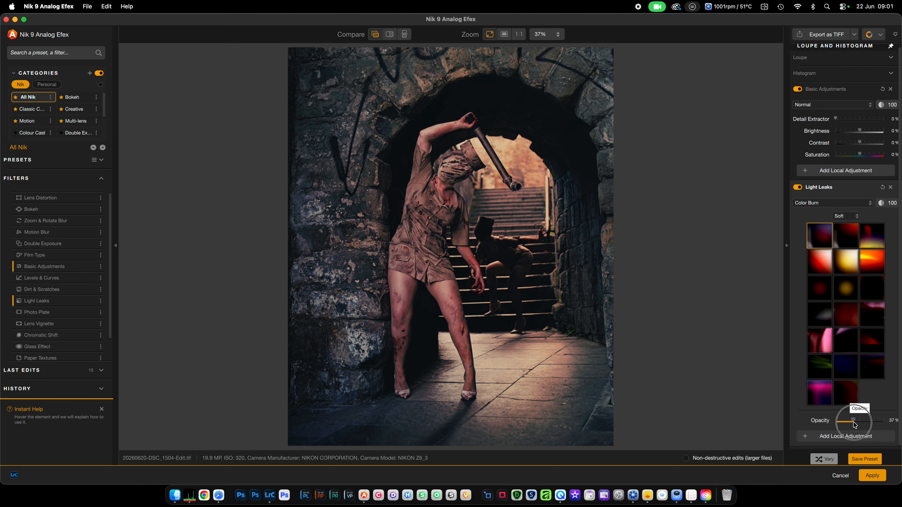
{"action": "left_click_drag", "start_coordinate": [451, 247], "coordinate": [477, 216]}
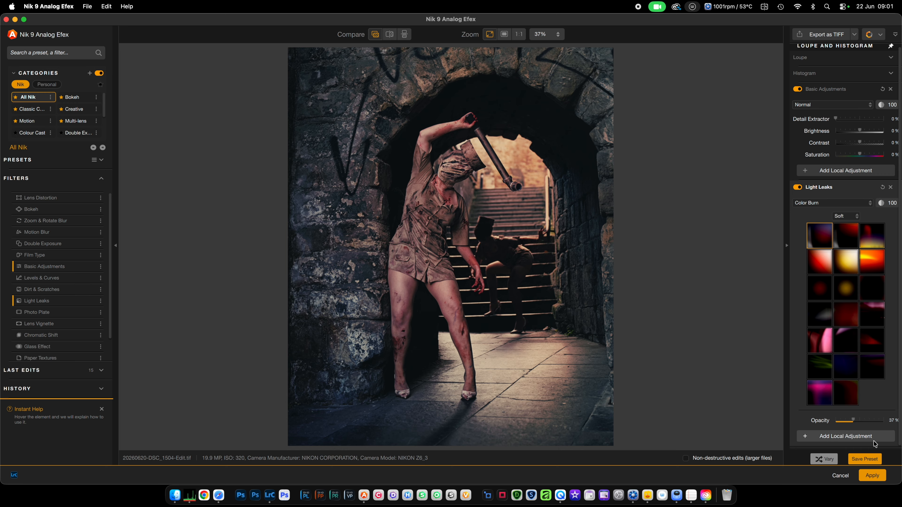
{"action": "left_click_drag", "start_coordinate": [854, 421], "coordinate": [852, 422]}
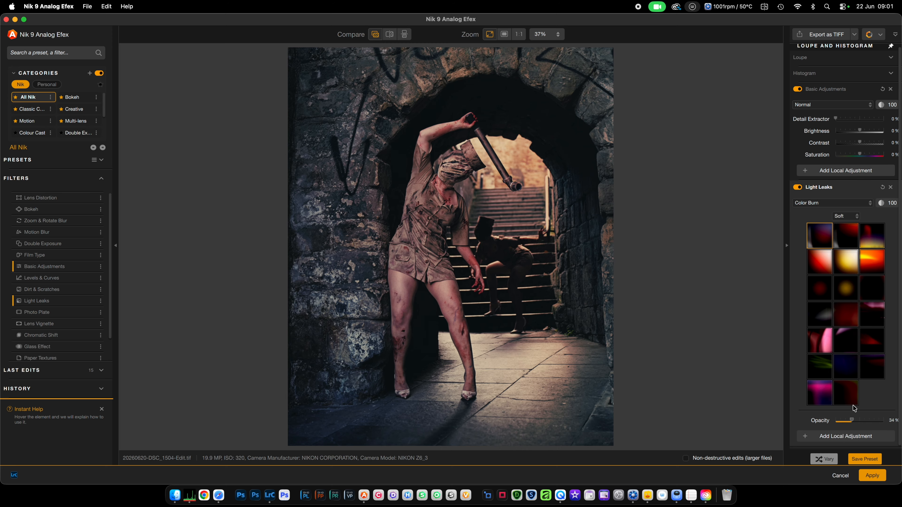
- Set the Basic Adjustments brightness to 8% and the Light Leaks opacity to 40%
{"action": "left_click_drag", "start_coordinate": [862, 133], "coordinate": [862, 133]}
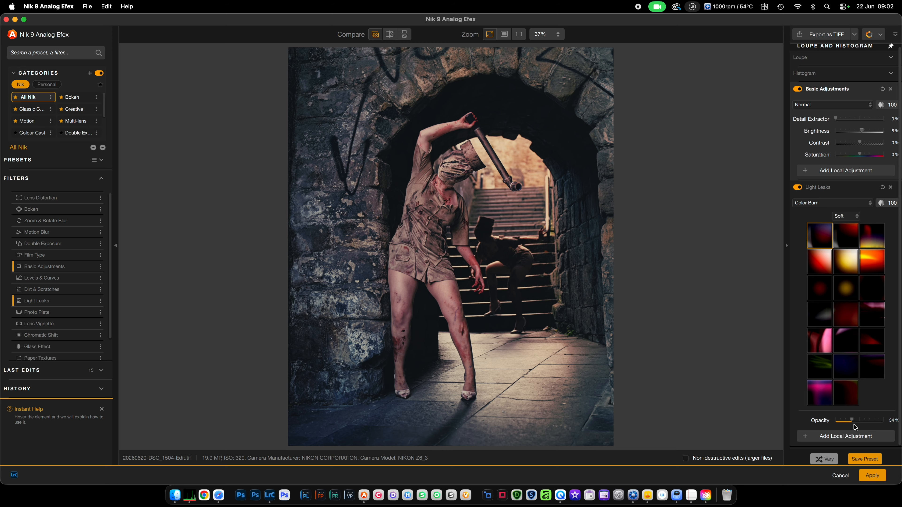
{"action": "left_click_drag", "start_coordinate": [853, 423], "coordinate": [855, 422]}
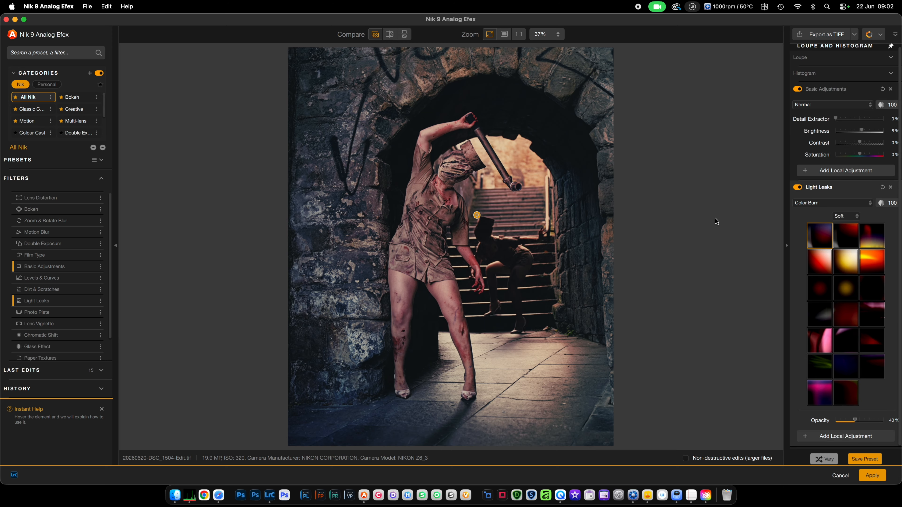
- Save the current look as a custom preset named Silent Hill 2 and apply the edits to the photo
{"action": "left_click", "coordinate": [94, 161]}
{"action": "left_click", "coordinate": [119, 171]}
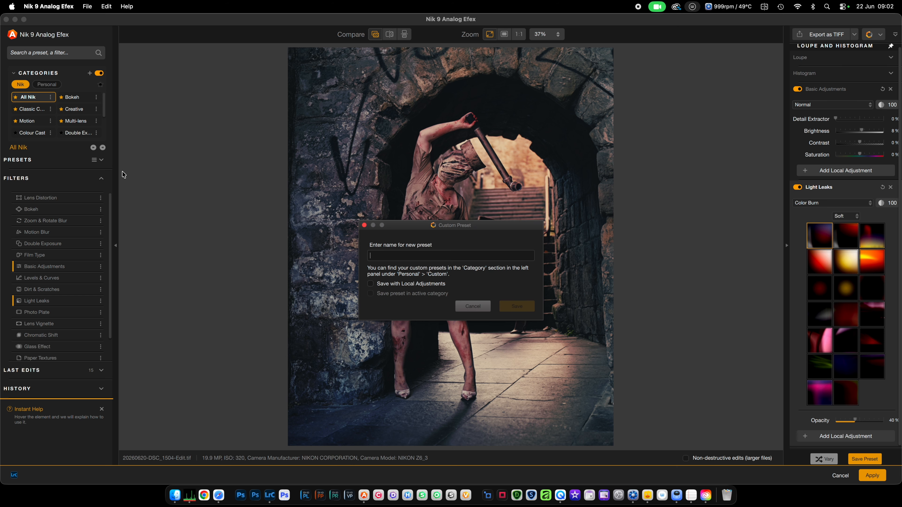
{"action": "type", "text": "Sile"}
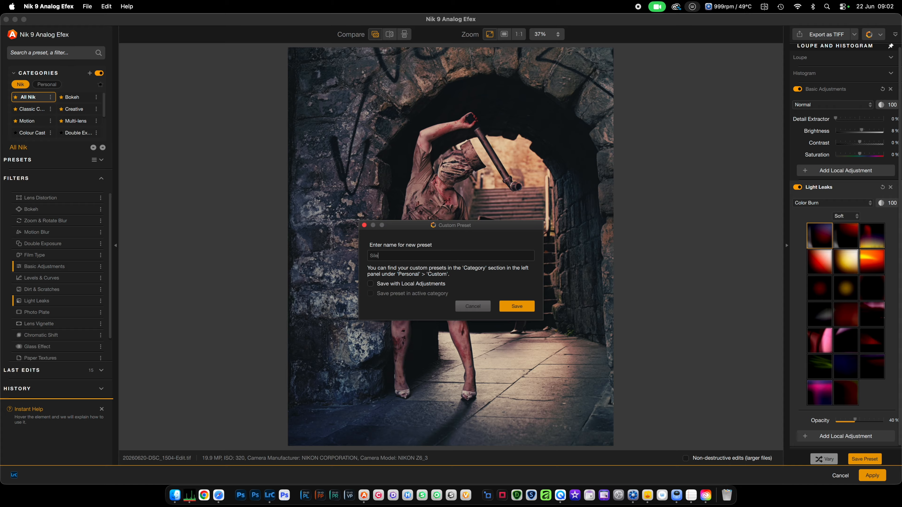
{"action": "type", "text": "nt Hill 2"}
{"action": "left_click", "coordinate": [519, 308]}
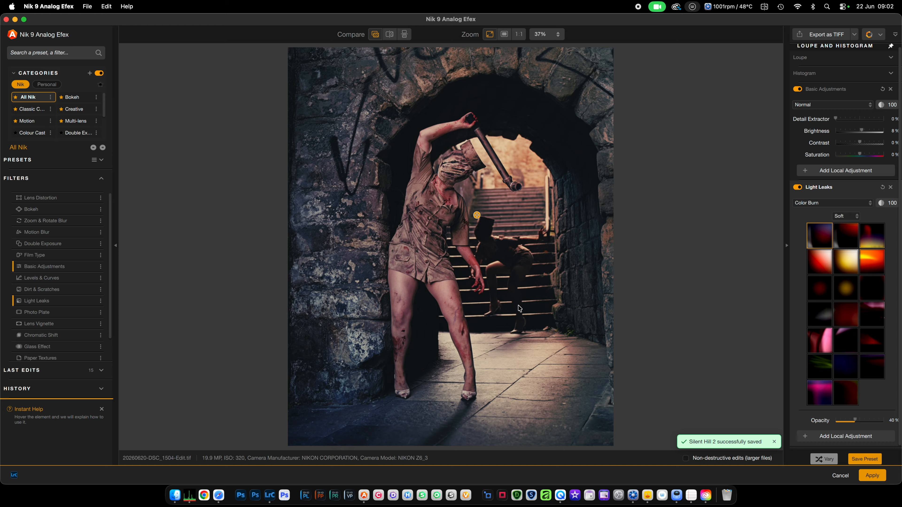
{"action": "left_click", "coordinate": [872, 476]}
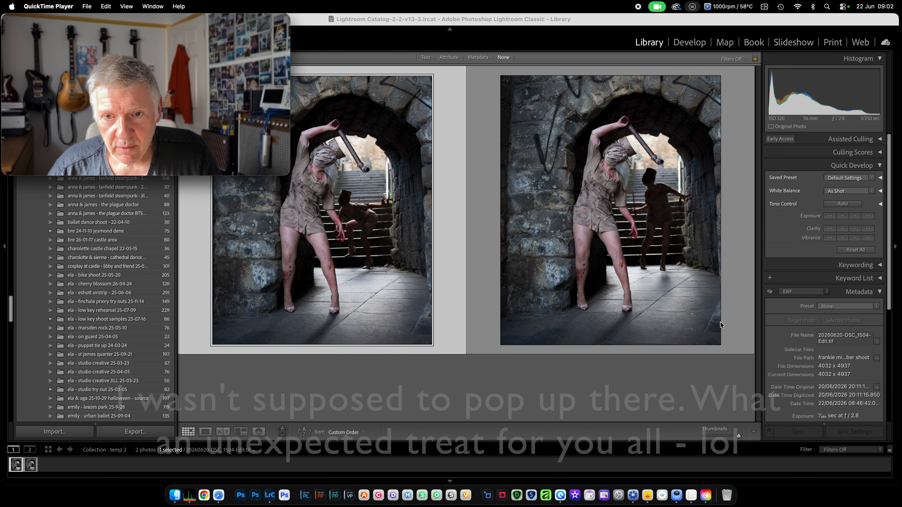
- Open the original of the second photo, 20260620-DSC_1505-Edit.tif, in Nik 9 Color Efex from Lightroom
{"action": "right_click", "coordinate": [593, 187]}
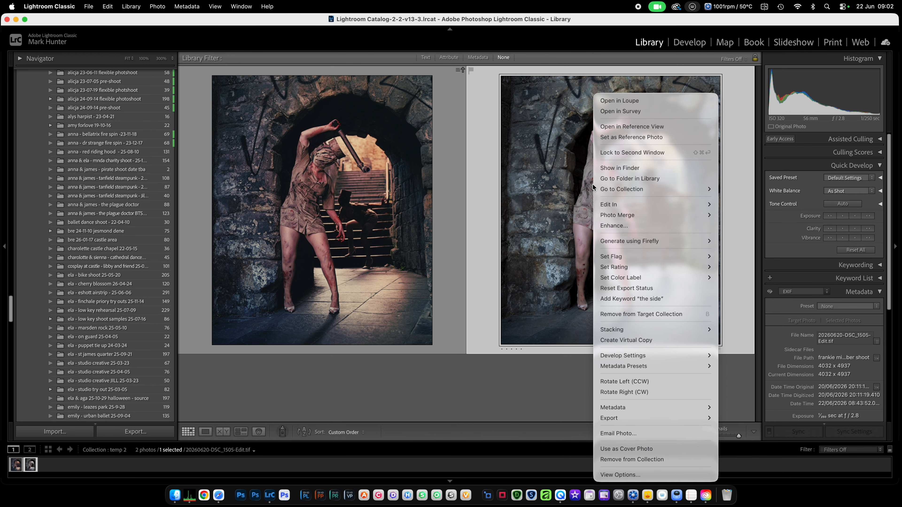
{"action": "mouse_move", "coordinate": [692, 205]}
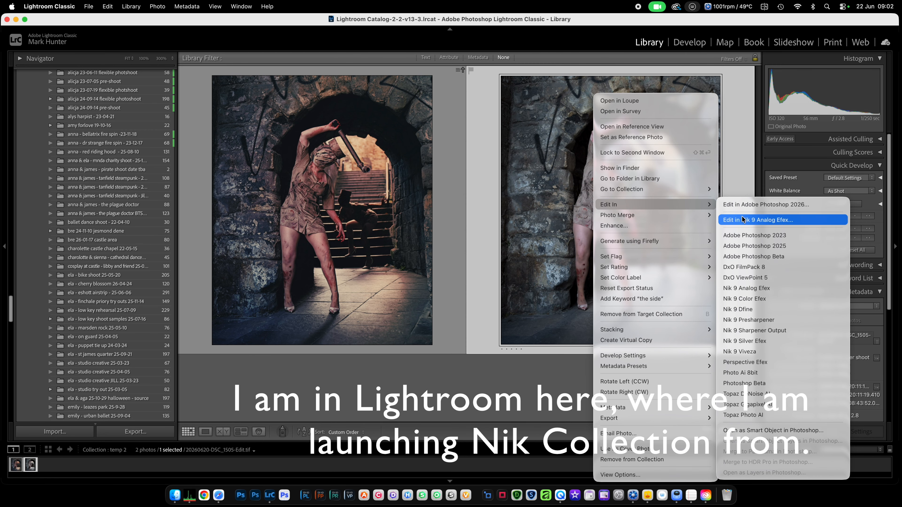
{"action": "left_click", "coordinate": [783, 299]}
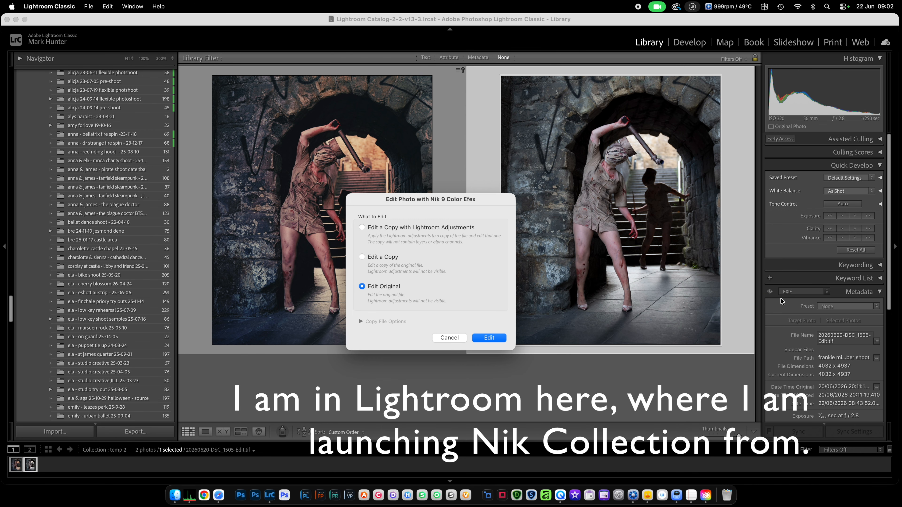
{"action": "left_click", "coordinate": [489, 336]}
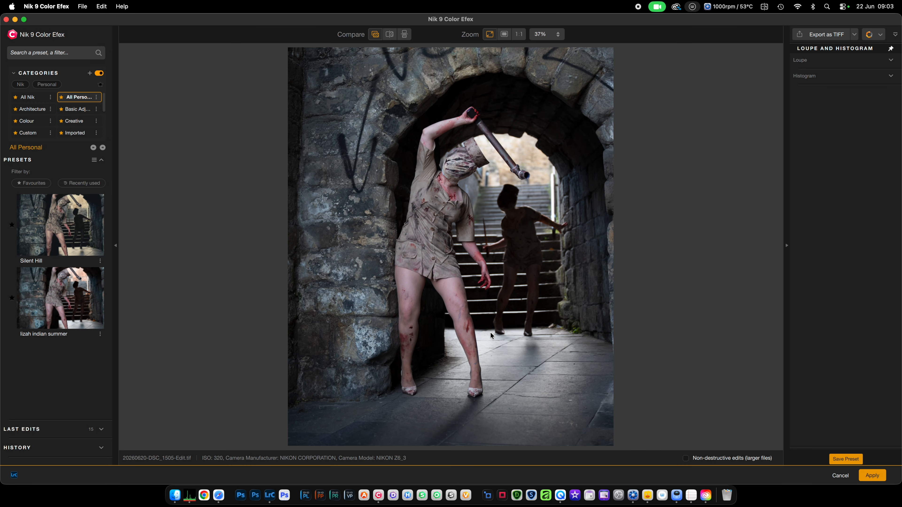
- Apply the personal preset Silent Hill to the photo and continue editing it in Nik 9 Analog Efex
{"action": "left_click", "coordinate": [53, 85]}
{"action": "left_click", "coordinate": [61, 201]}
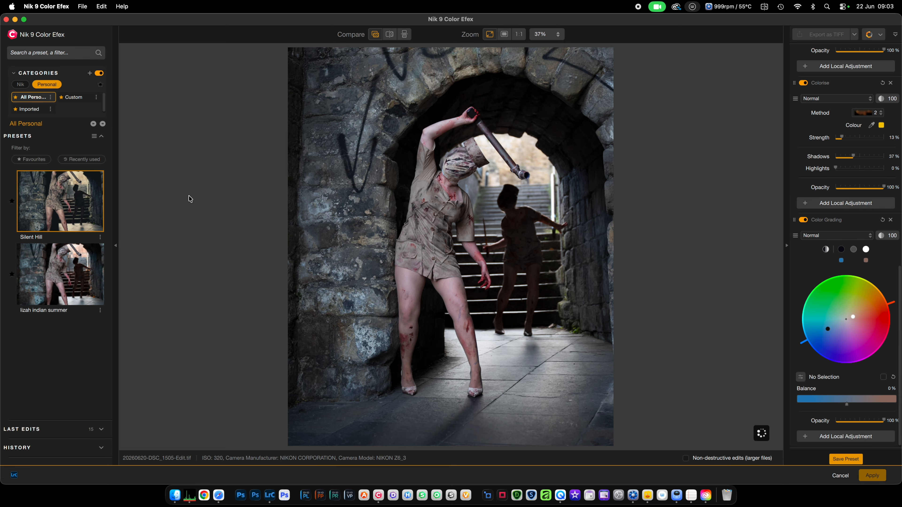
{"action": "left_click", "coordinate": [880, 36]}
{"action": "left_click", "coordinate": [851, 82]}
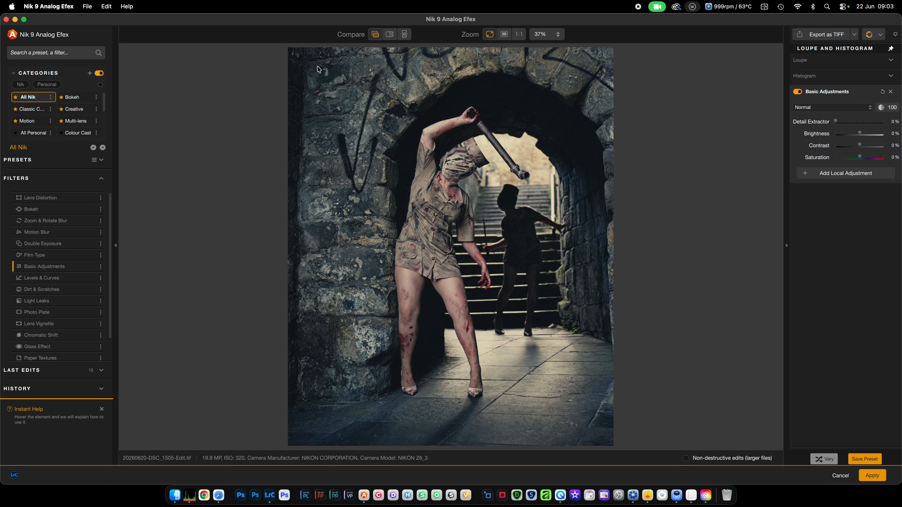
- Add the personal preset Silent Hill 2 to the photo and apply the edits, returning to Lightroom
{"action": "left_click", "coordinate": [51, 85]}
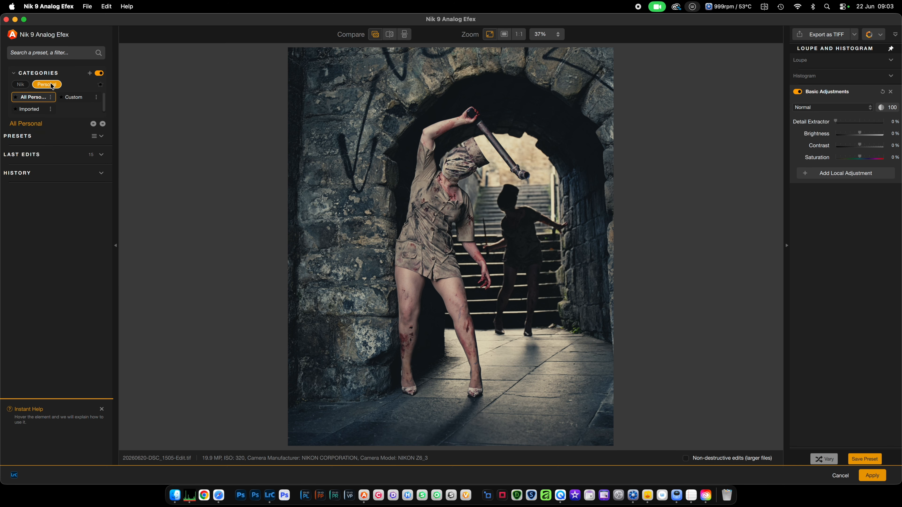
{"action": "left_click", "coordinate": [101, 136]}
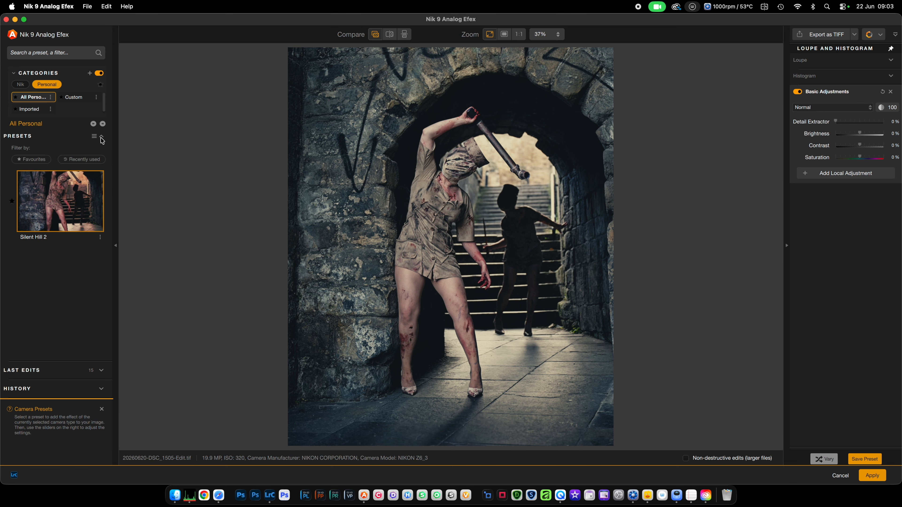
{"action": "left_click", "coordinate": [81, 191]}
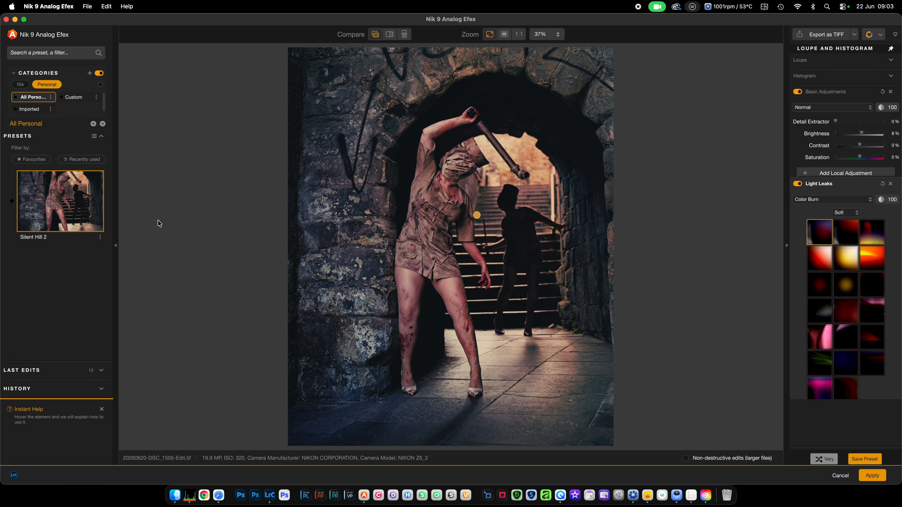
{"action": "left_click", "coordinate": [872, 477]}
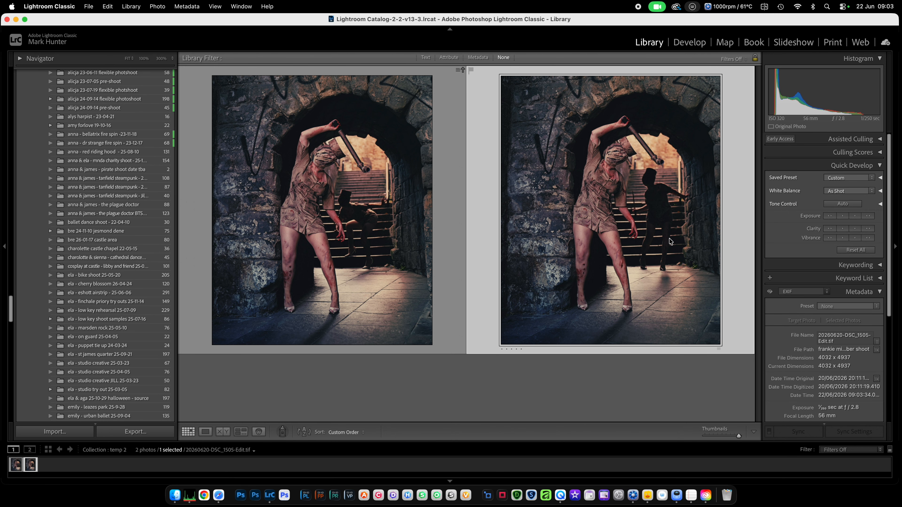
{"action": "left_click", "coordinate": [417, 200]}
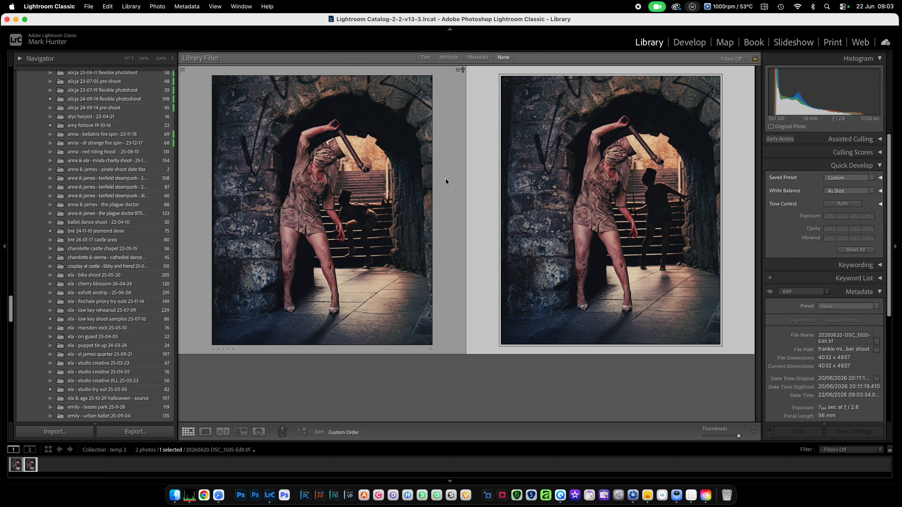